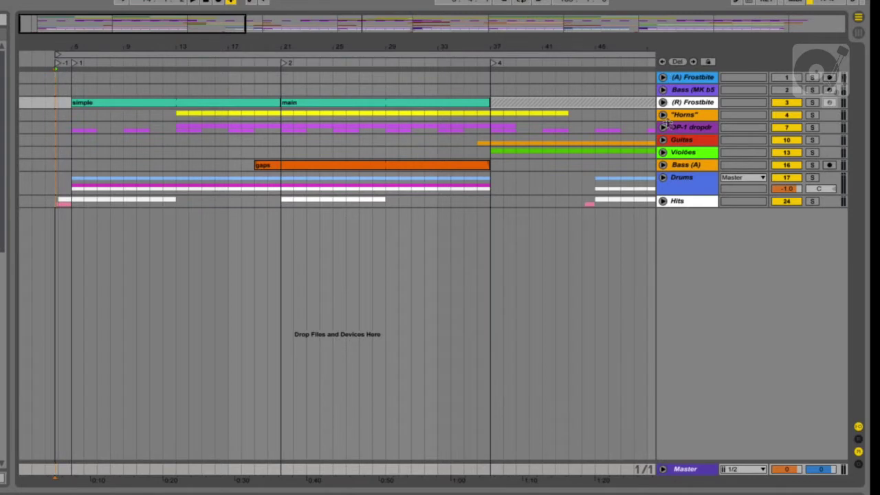
- Unfold the (R) Frostbite, Horns, OP-1, Guitas, Violões, Bass and Drums tracks and review their clips in the arrangement
{"action": "left_click", "coordinate": [662, 101]}
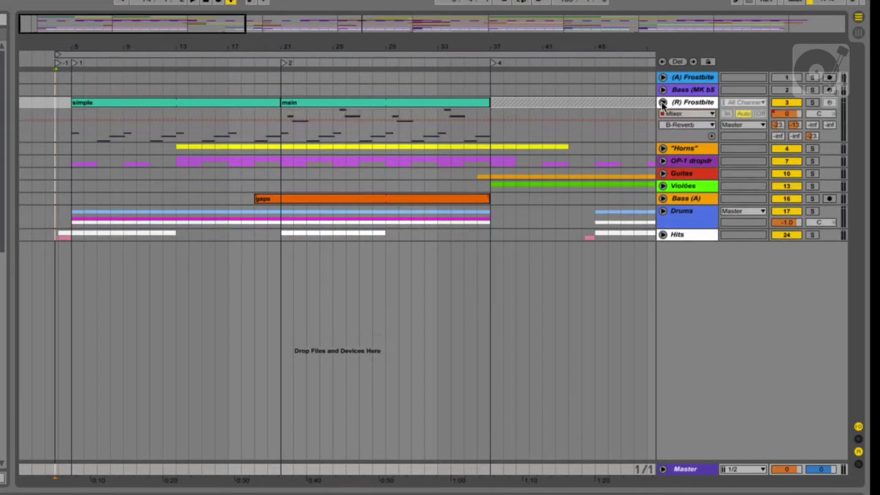
{"action": "left_click", "coordinate": [663, 149]}
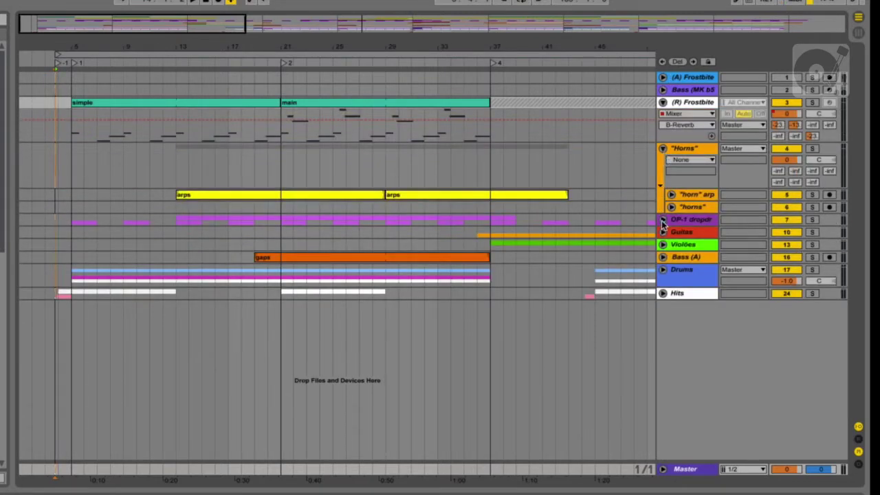
{"action": "left_click", "coordinate": [663, 219]}
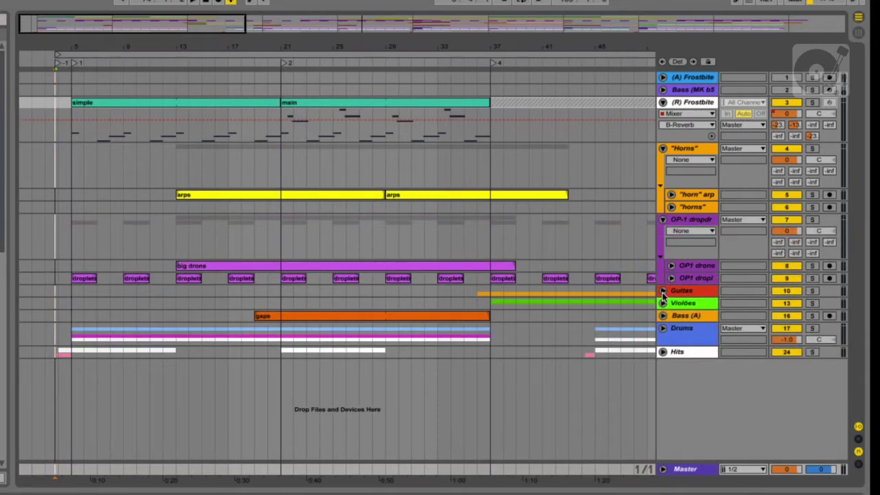
{"action": "left_click", "coordinate": [663, 291]}
{"action": "left_click", "coordinate": [663, 362]}
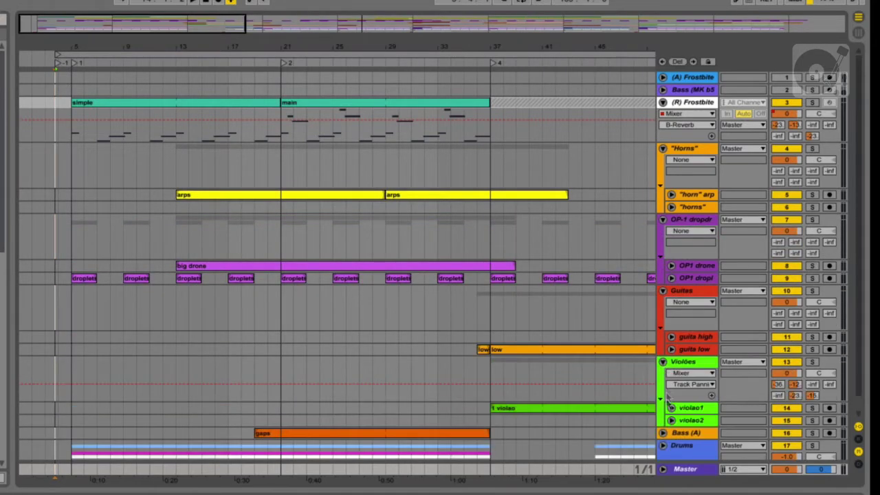
{"action": "left_click", "coordinate": [663, 431]}
{"action": "scroll", "coordinate": [688, 303], "scroll_direction": "down", "scroll_amount": 3}
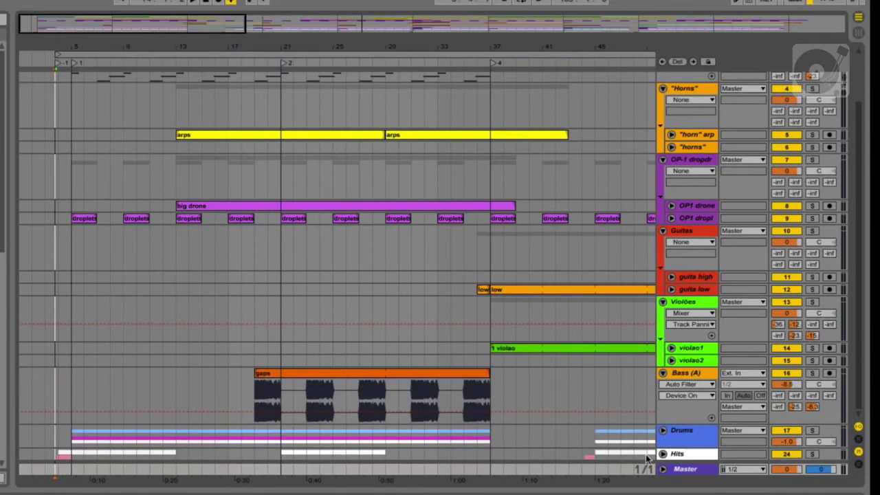
{"action": "left_click", "coordinate": [663, 432]}
{"action": "scroll", "coordinate": [685, 277], "scroll_direction": "down", "scroll_amount": 10}
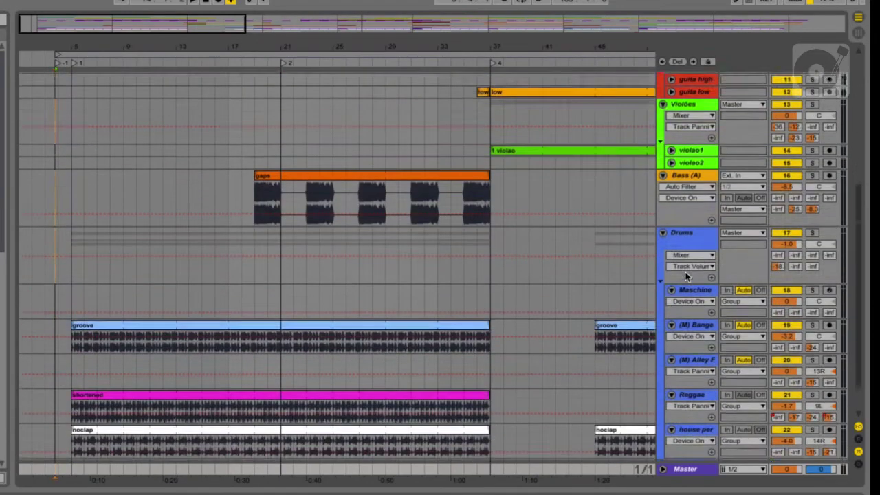
{"action": "scroll", "coordinate": [457, 144], "scroll_direction": "up", "scroll_amount": 12}
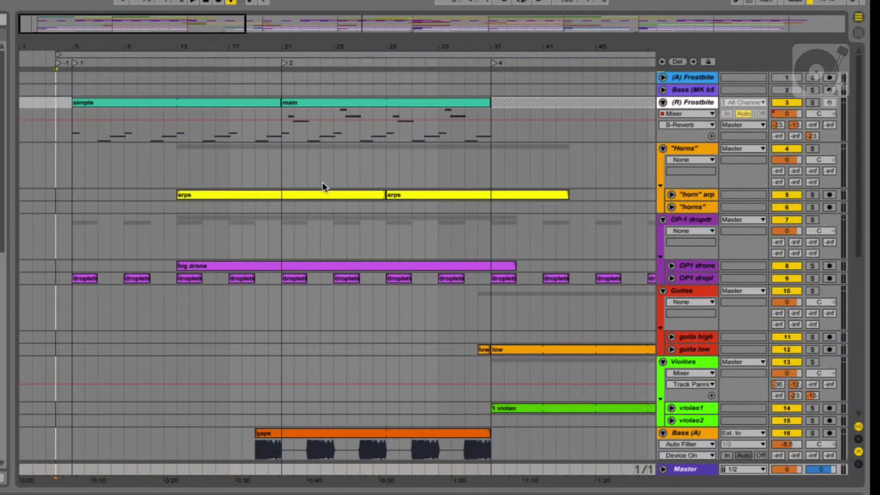
{"action": "scroll", "coordinate": [324, 188], "scroll_direction": "right", "scroll_amount": 1}
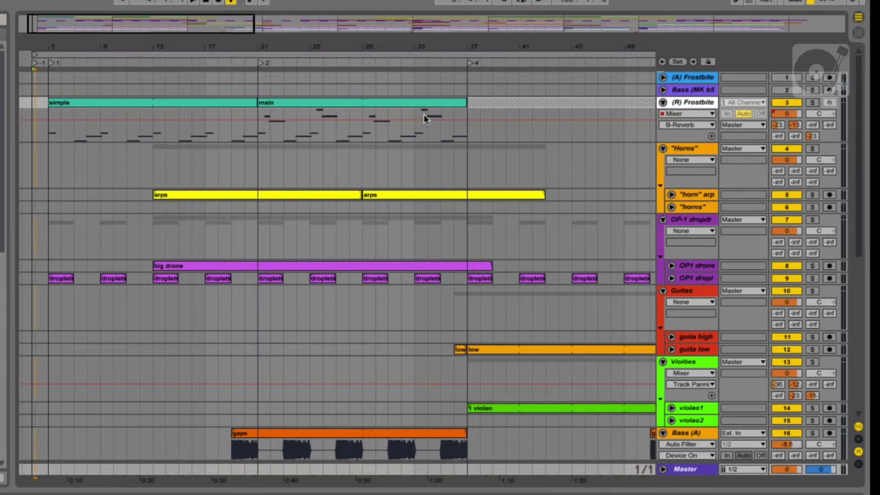
{"action": "scroll", "coordinate": [424, 114], "scroll_direction": "left", "scroll_amount": 2}
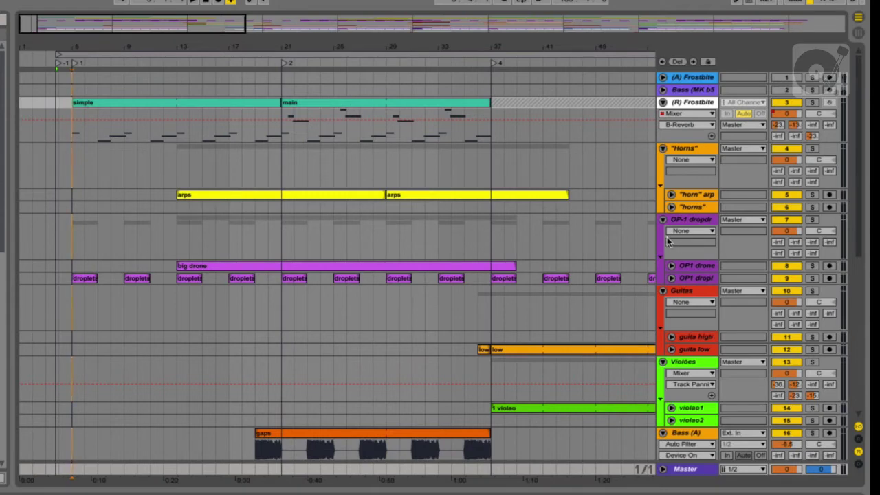
- Fold the Horns, OP-1, Guitas, Violões, Bass (A) and Drums tracks, leaving (R) Frostbite unfolded
{"action": "left_click", "coordinate": [664, 150]}
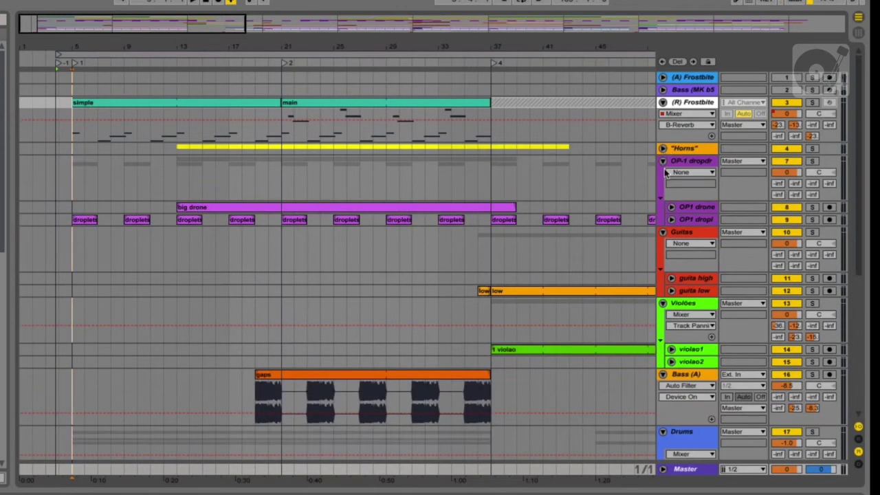
{"action": "left_click", "coordinate": [662, 160]}
{"action": "left_click", "coordinate": [663, 173]}
{"action": "left_click", "coordinate": [663, 186]}
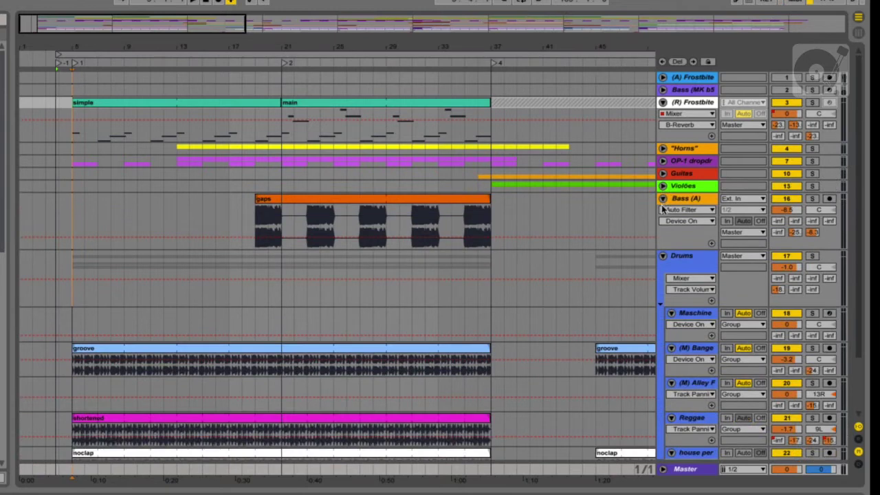
{"action": "left_click", "coordinate": [663, 199]}
{"action": "left_click", "coordinate": [663, 211]}
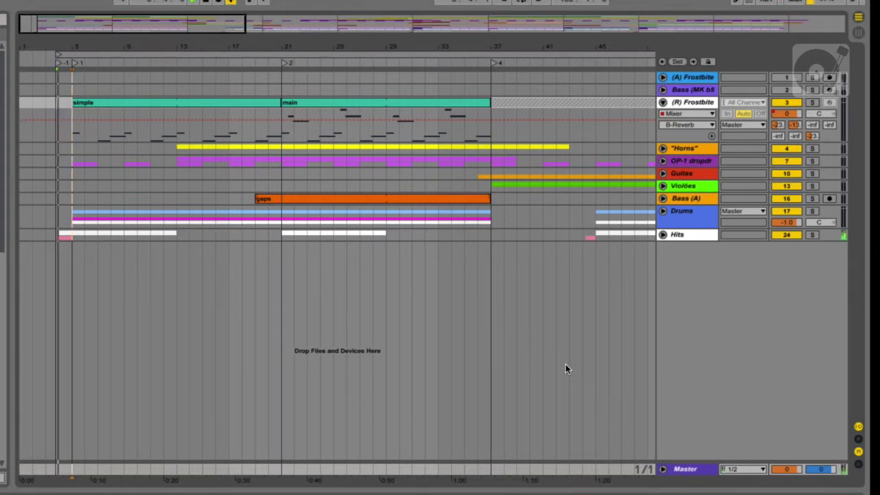
- Solo the Drums group during playback and unfold it to show its individual drum tracks
{"action": "left_click", "coordinate": [813, 211]}
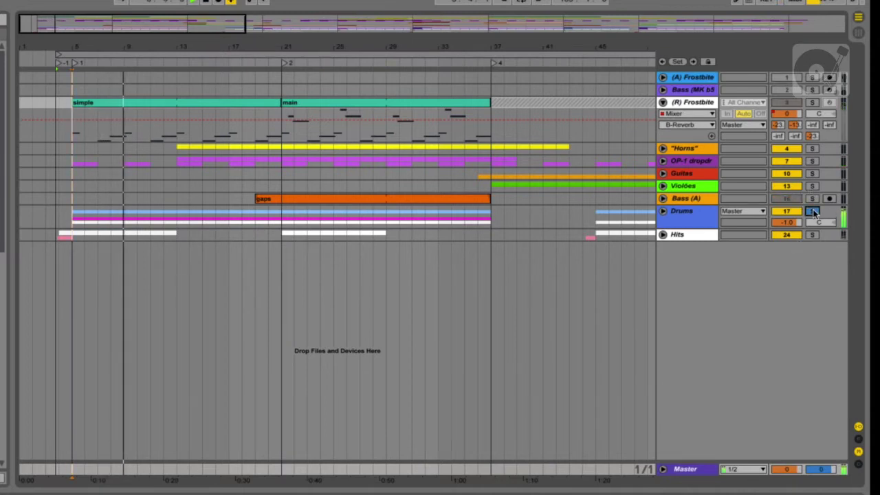
{"action": "left_click", "coordinate": [663, 211]}
{"action": "scroll", "coordinate": [729, 330], "scroll_direction": "down", "scroll_amount": 1}
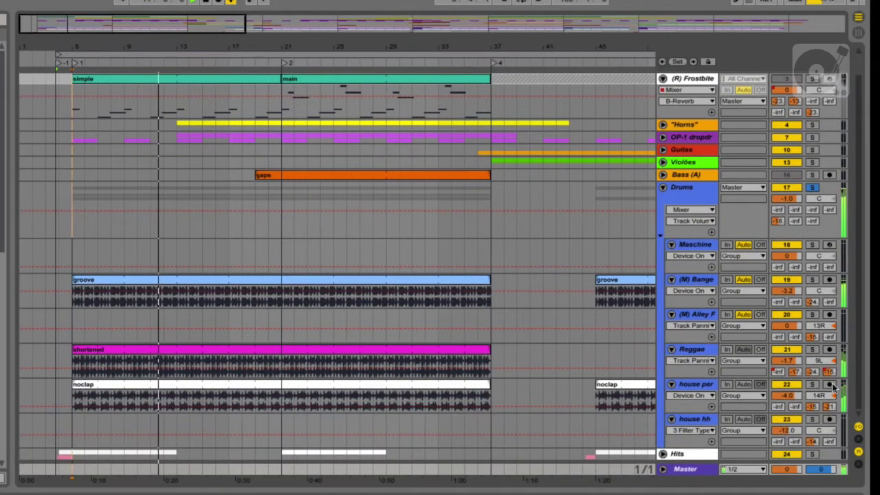
- Audition the drums with the Maschine, (M) Bange and (M) Alley tracks deactivated, and reactivate all three
{"action": "left_click", "coordinate": [786, 244]}
{"action": "left_click", "coordinate": [786, 280]}
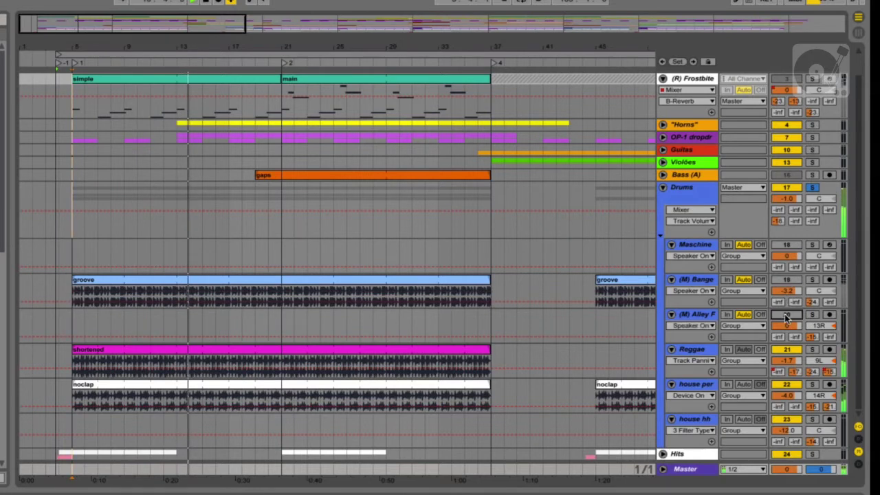
{"action": "left_click", "coordinate": [786, 315]}
{"action": "left_click", "coordinate": [786, 245]}
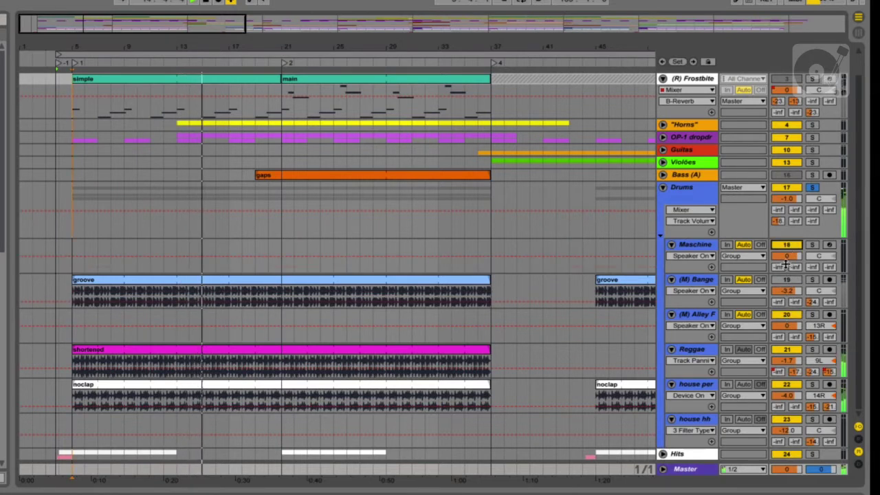
{"action": "left_click", "coordinate": [787, 280]}
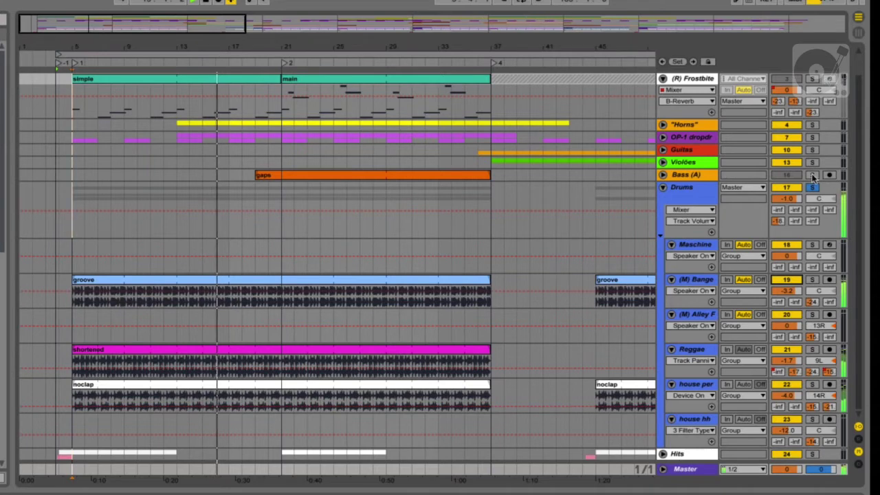
- Fold the Drums group and audition Bass (A), Violões and Guitas in solo, playing the guitar parts from locator 4
{"action": "left_click", "coordinate": [663, 188]}
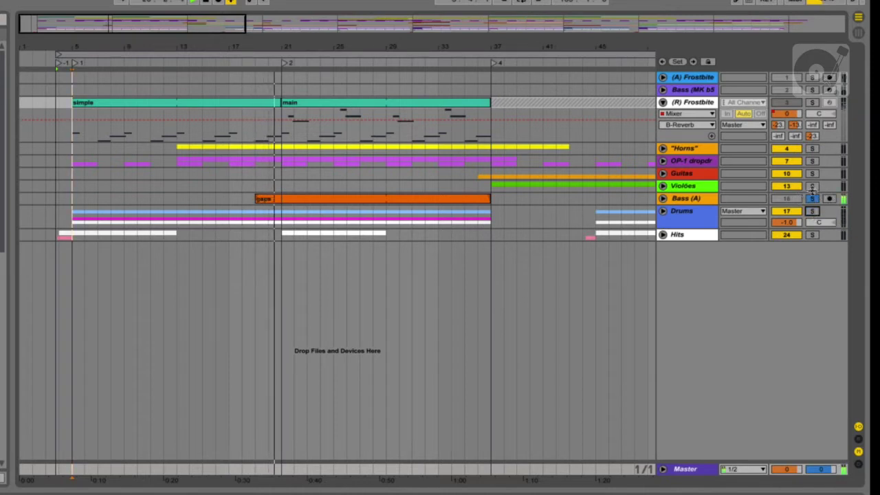
{"action": "left_click", "coordinate": [812, 186]}
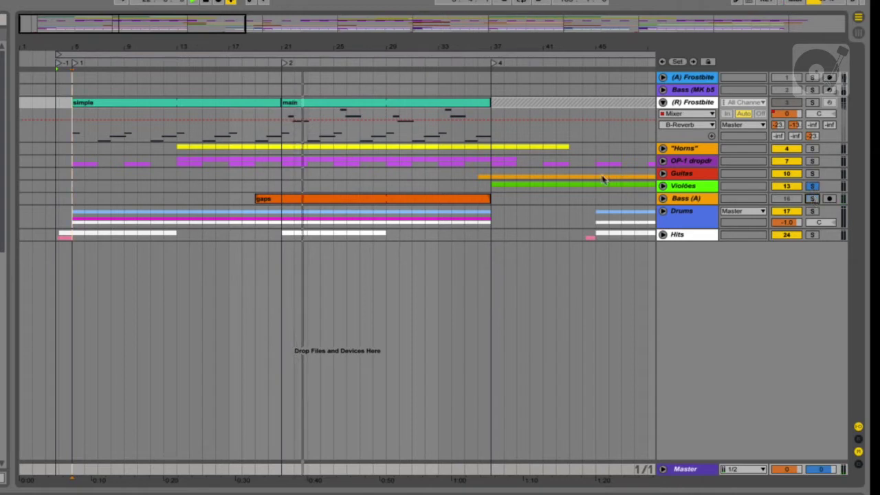
{"action": "left_click", "coordinate": [493, 63]}
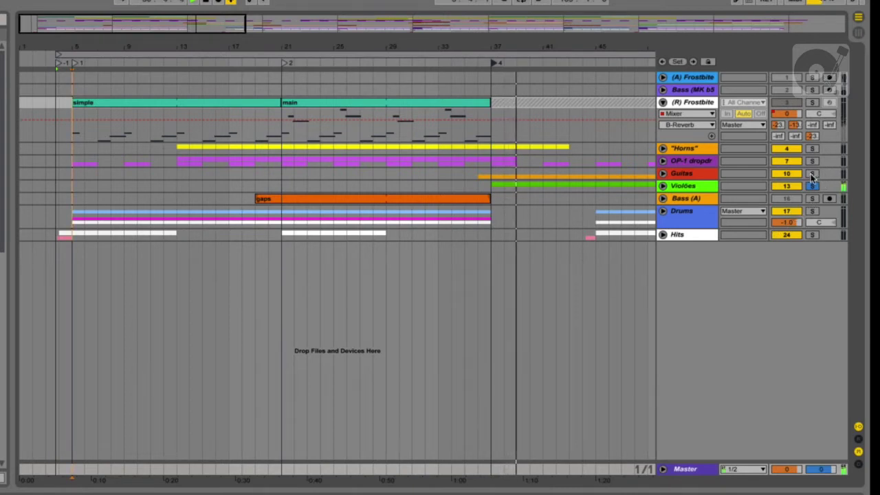
{"action": "left_click", "coordinate": [812, 175]}
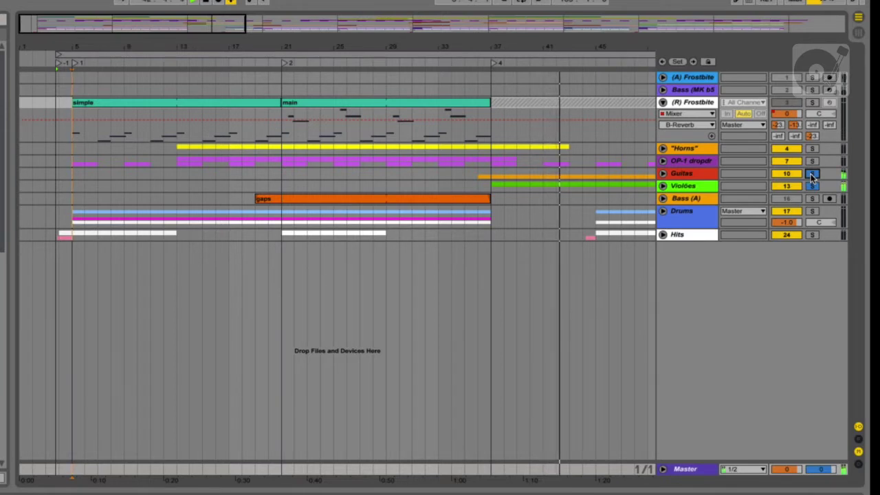
{"action": "left_click", "coordinate": [814, 186]}
- Audition the OP-1 group in solo and add the Horns group, playing from locator 6
{"action": "left_click", "coordinate": [814, 161]}
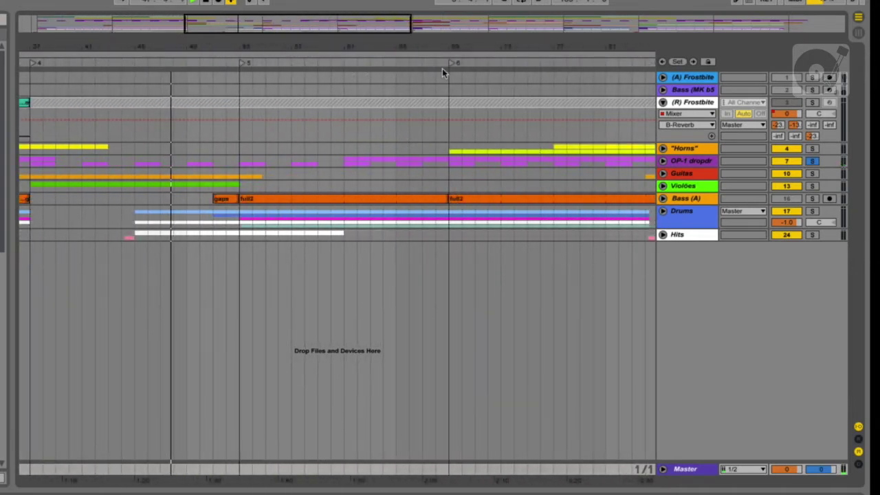
{"action": "left_click", "coordinate": [451, 63]}
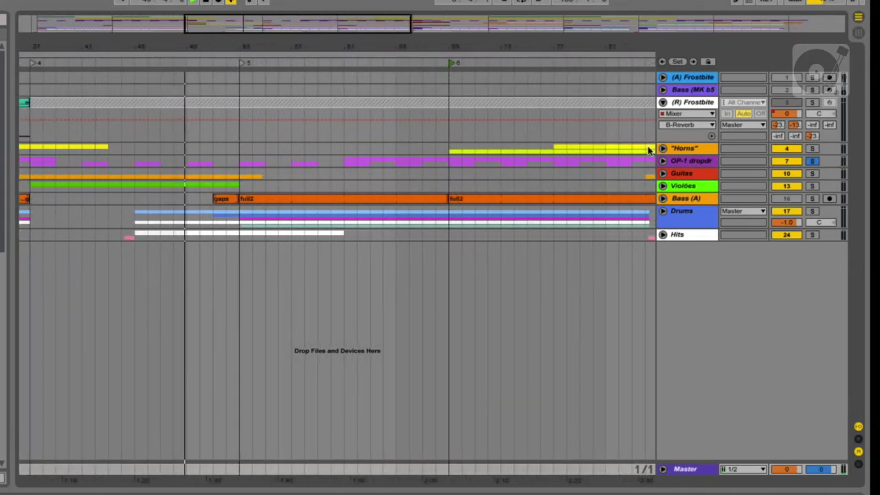
{"action": "left_click", "coordinate": [813, 149]}
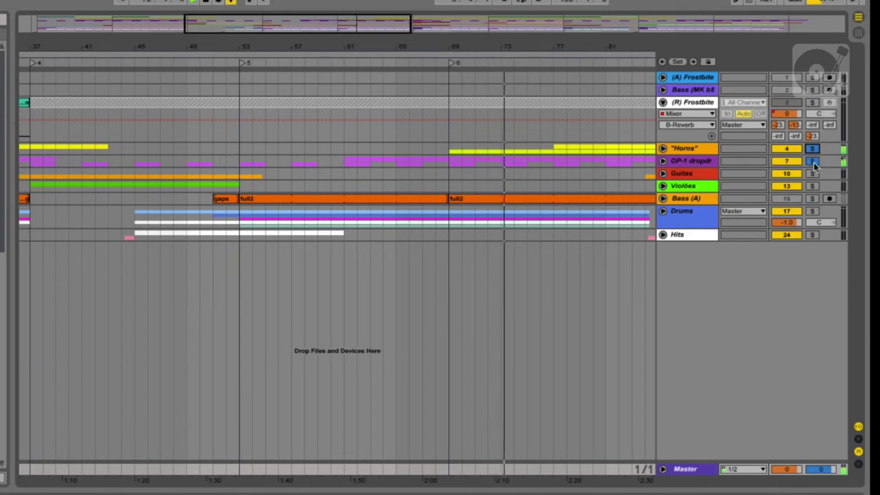
- Solo the (R) Frostbite track, play it from locator 14 and take the OP-1 group out of solo
{"action": "left_click", "coordinate": [813, 102]}
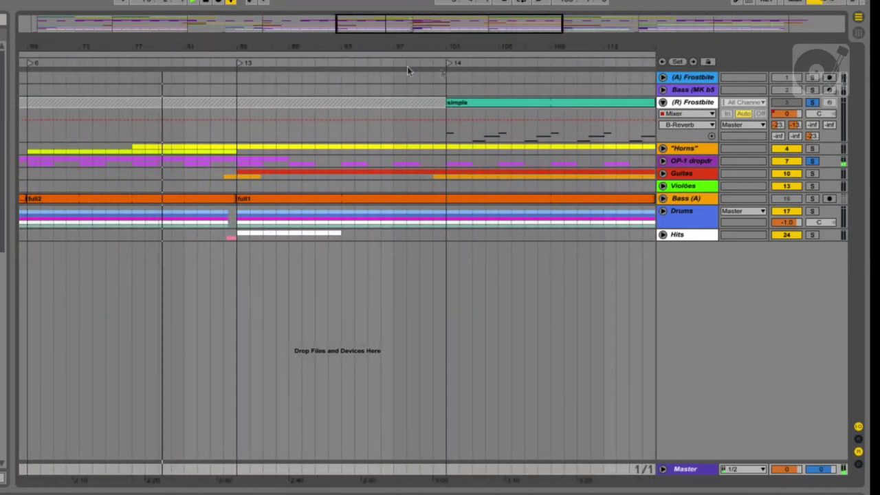
{"action": "left_click", "coordinate": [449, 63]}
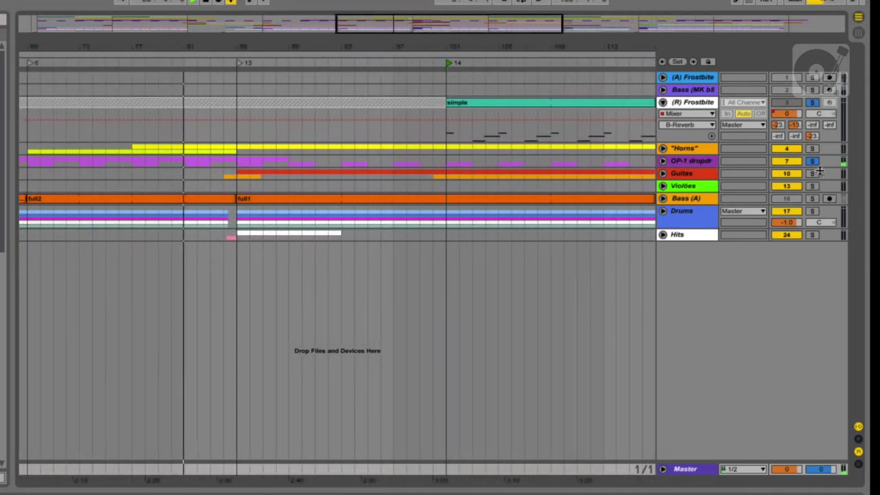
{"action": "left_click", "coordinate": [813, 162]}
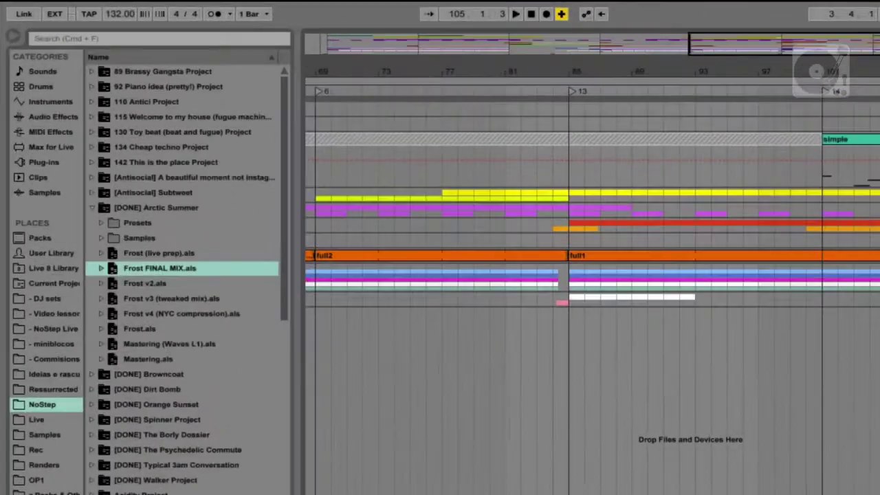
- Review the program's option settings and compare the set in Session View and Arrangement View
{"action": "left_click", "coordinate": [248, 0]}
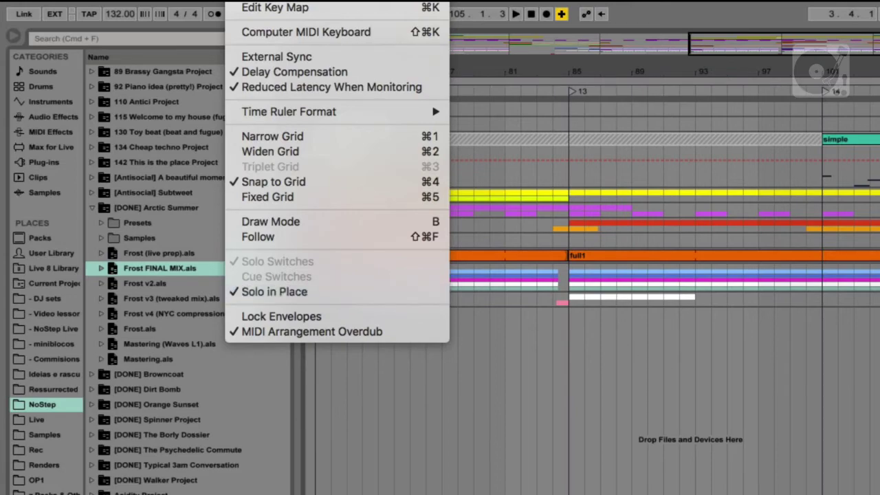
{"action": "key", "text": "Escape"}
{"action": "key", "text": "Tab"}
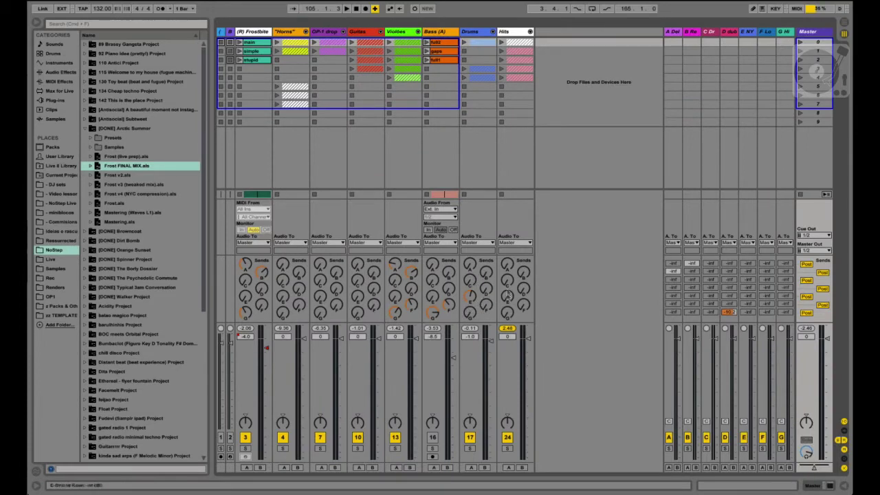
{"action": "key", "text": "Tab"}
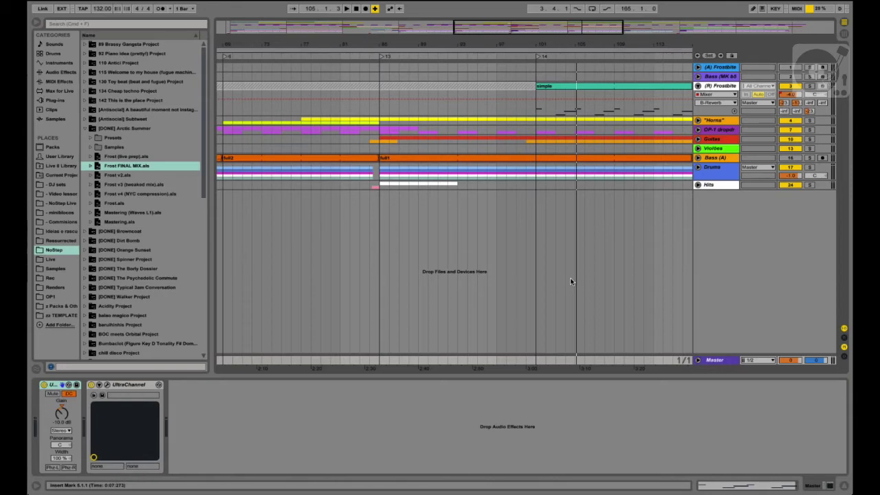
{"action": "key", "text": "Tab"}
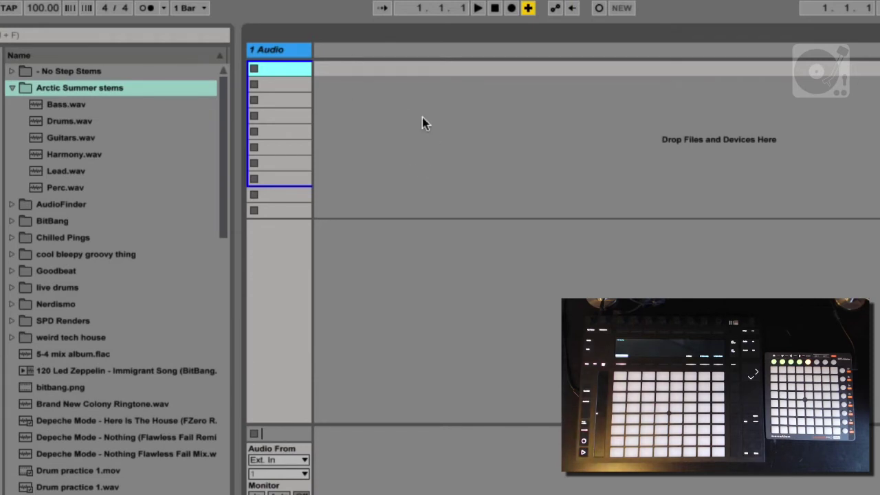
- Add five audio tracks to the new set, for six audio tracks in all
{"action": "key", "text": "ctrl+t"}
{"action": "key", "text": "ctrl+t"}
{"action": "key", "text": "ctrl+t"}
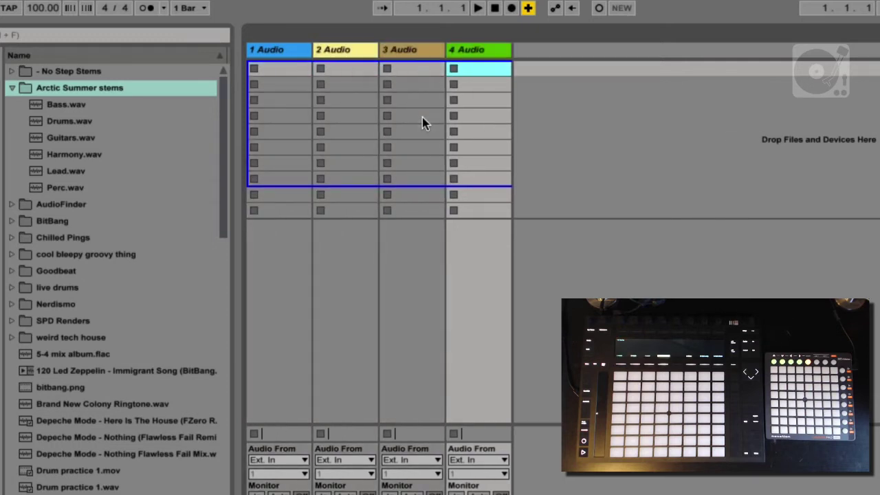
{"action": "key", "text": "ctrl+t"}
{"action": "key", "text": "ctrl+t"}
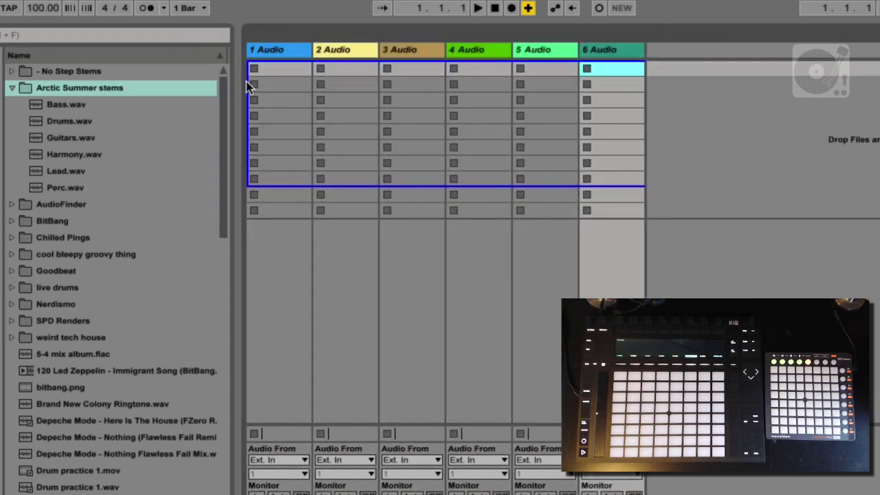
- Name the six audio tracks in order as Bass, Drums, Guitars, Harmony, Lead and Percussion
{"action": "left_click", "coordinate": [273, 51]}
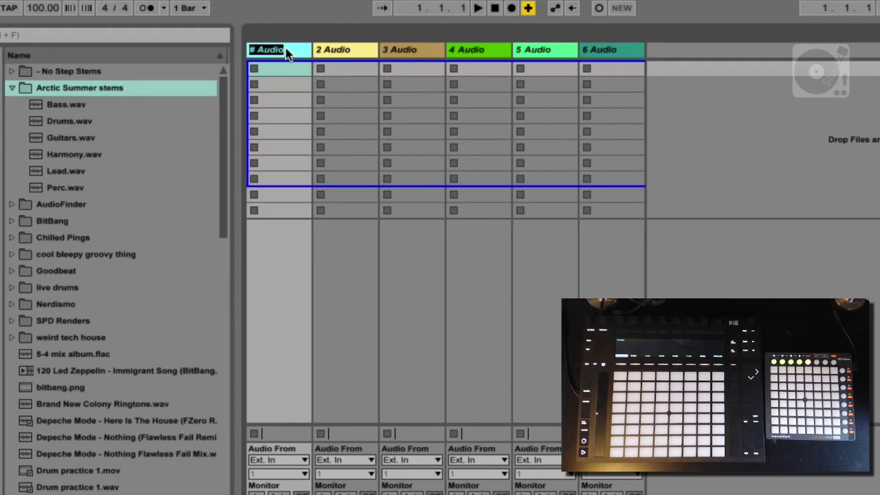
{"action": "key", "text": "Tab"}
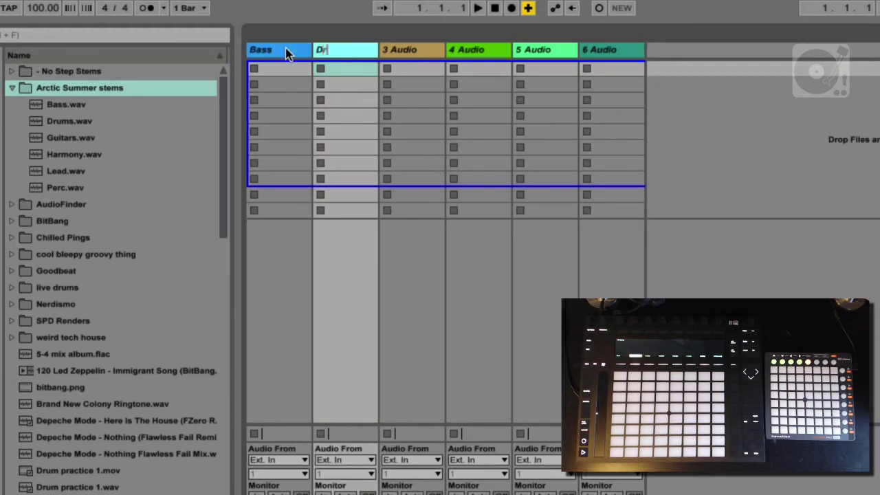
{"action": "key", "text": "Tab"}
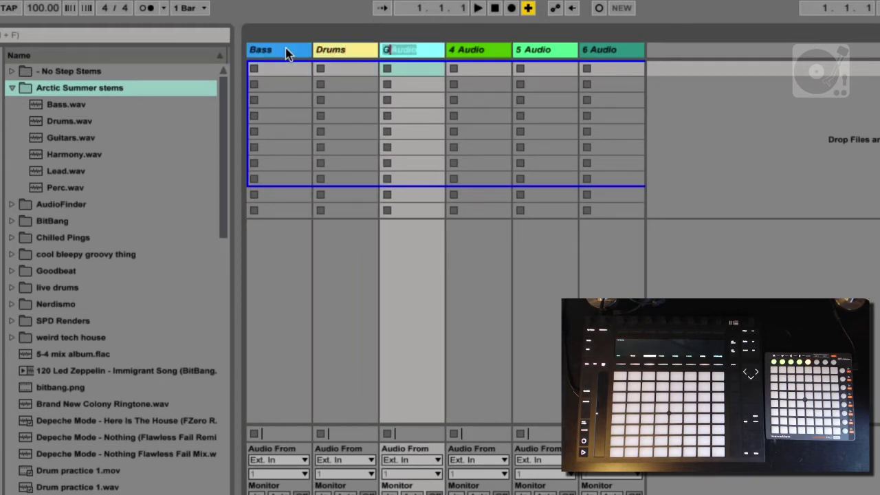
{"action": "type", "text": "Guitars"}
{"action": "key", "text": "Tab"}
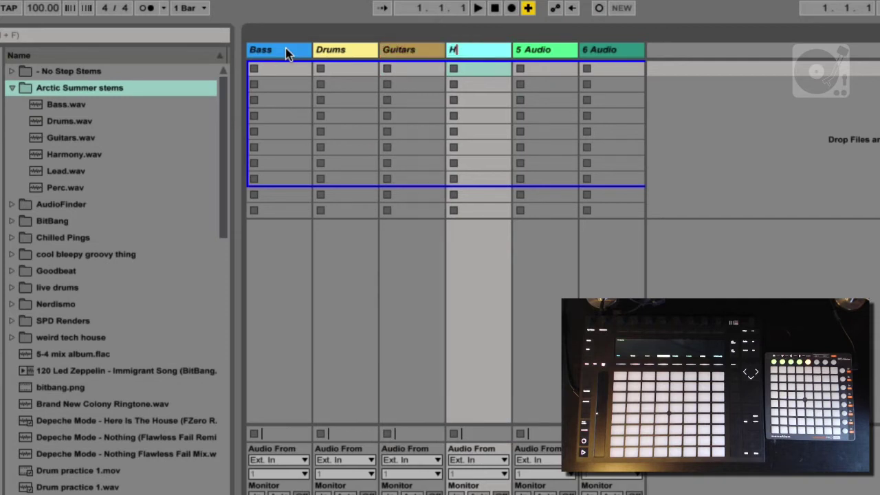
{"action": "key", "text": "Tab"}
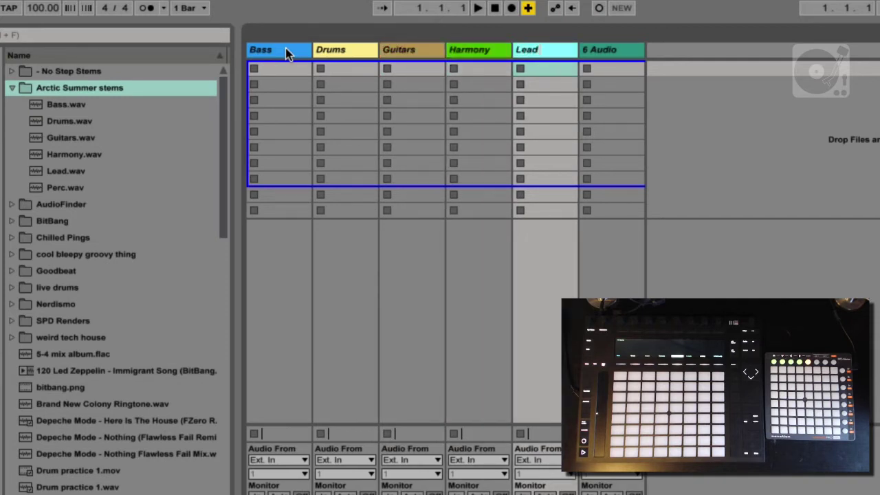
{"action": "type", "text": "Lead"}
{"action": "key", "text": "Tab"}
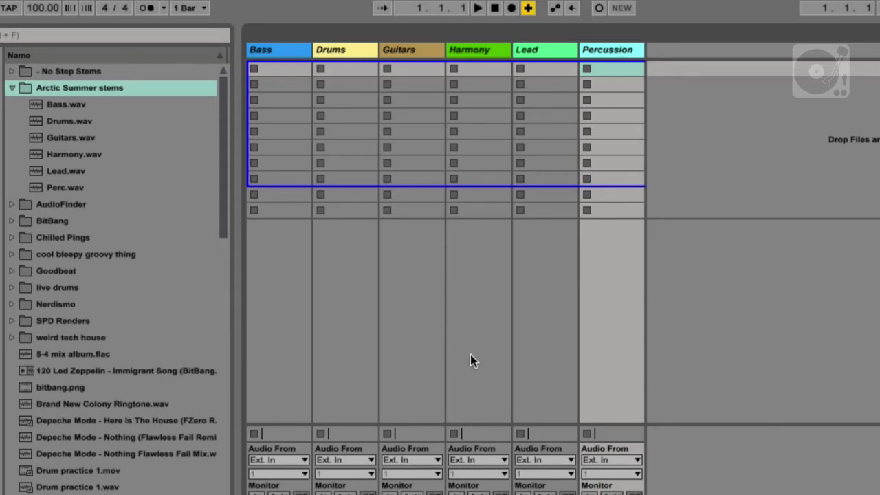
- Place each Arctic Summer stem, Bass.wav through Perc.wav, at the start of its matching track in Arrangement View
{"action": "key", "text": "Tab"}
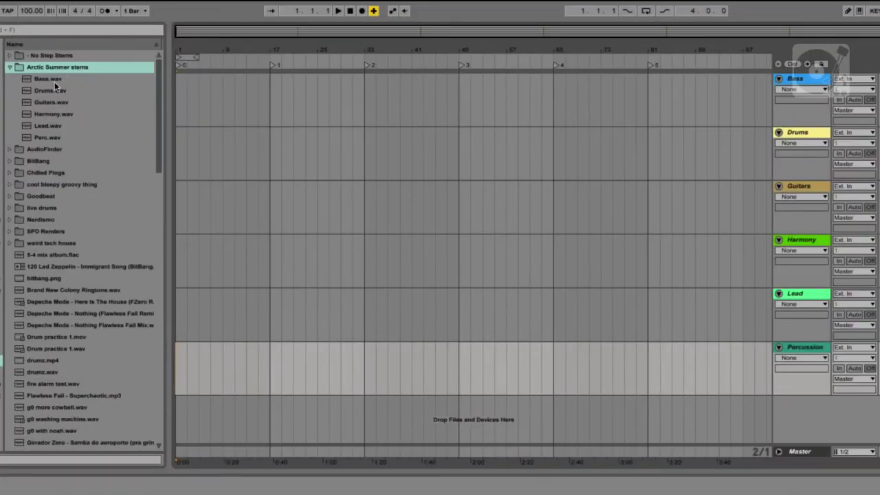
{"action": "left_click_drag", "start_coordinate": [40, 80], "coordinate": [178, 93]}
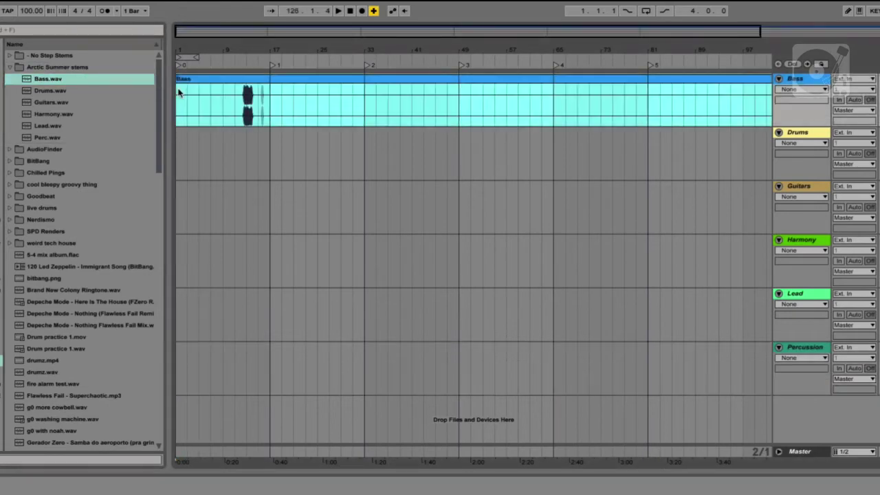
{"action": "mouse_move", "coordinate": [56, 90]}
{"action": "left_mouse_down"}
{"action": "mouse_move", "coordinate": [182, 143]}
{"action": "mouse_move", "coordinate": [173, 140]}
{"action": "left_mouse_up"}
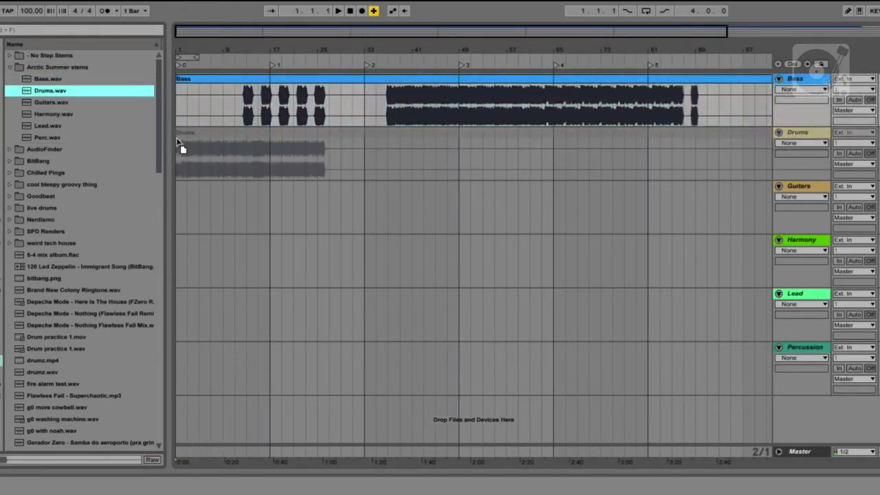
{"action": "mouse_move", "coordinate": [96, 103]}
{"action": "left_mouse_down"}
{"action": "mouse_move", "coordinate": [216, 198]}
{"action": "mouse_move", "coordinate": [182, 201]}
{"action": "mouse_move", "coordinate": [181, 194]}
{"action": "left_mouse_up"}
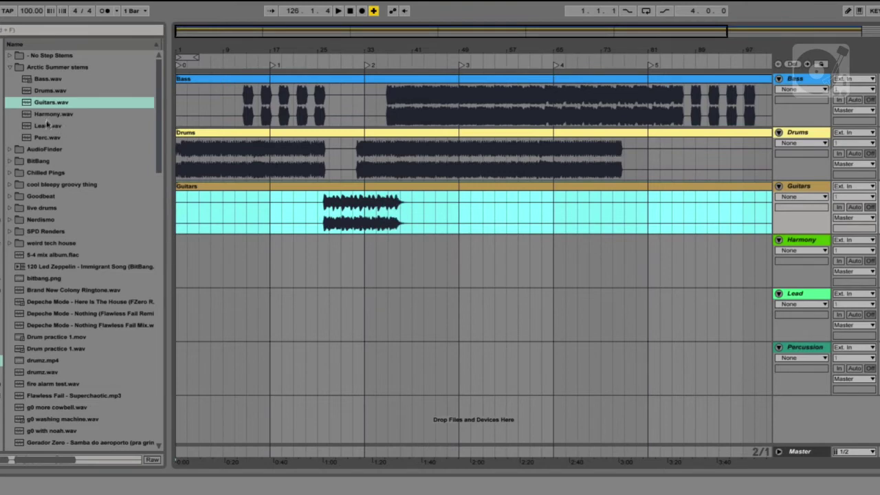
{"action": "mouse_move", "coordinate": [47, 113]}
{"action": "left_mouse_down"}
{"action": "mouse_move", "coordinate": [184, 208]}
{"action": "mouse_move", "coordinate": [183, 260]}
{"action": "left_mouse_up"}
{"action": "mouse_move", "coordinate": [49, 126]}
{"action": "left_mouse_down"}
{"action": "mouse_move", "coordinate": [251, 299]}
{"action": "mouse_move", "coordinate": [183, 310]}
{"action": "left_mouse_up"}
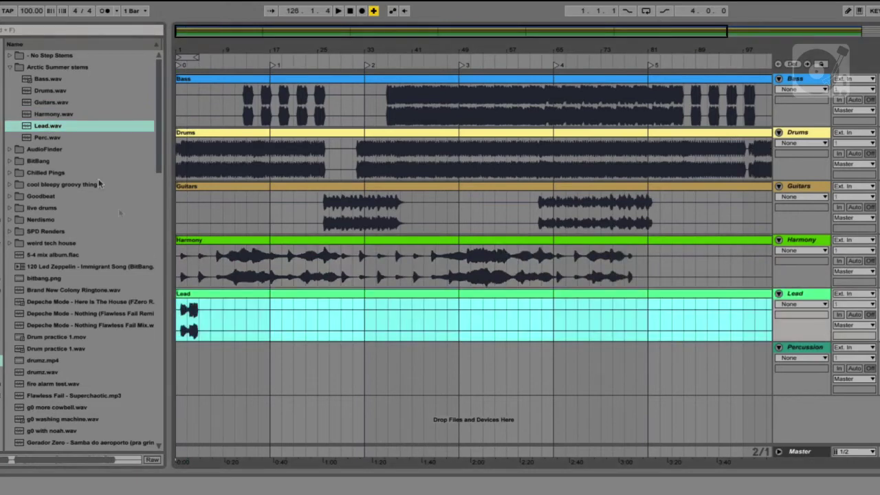
{"action": "left_click", "coordinate": [49, 139]}
{"action": "mouse_move", "coordinate": [38, 140]}
{"action": "left_mouse_down"}
{"action": "mouse_move", "coordinate": [183, 334]}
{"action": "mouse_move", "coordinate": [197, 364]}
{"action": "mouse_move", "coordinate": [184, 365]}
{"action": "left_mouse_up"}
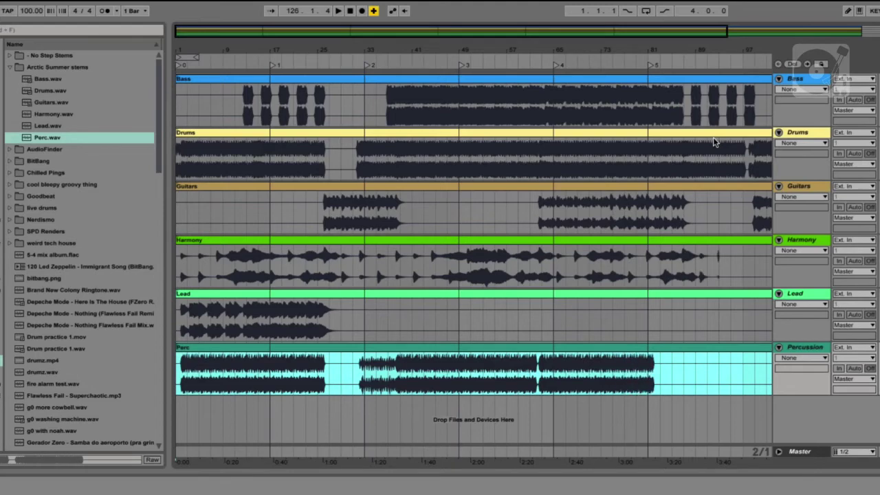
- Look through the named scenes from LEAD IN to OUTRO in Session View
{"action": "key", "text": "Tab"}
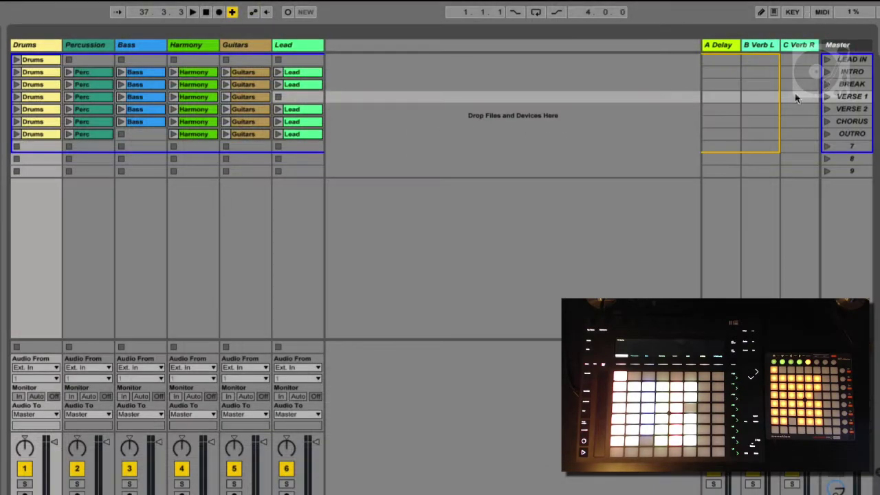
{"action": "left_click", "coordinate": [862, 60]}
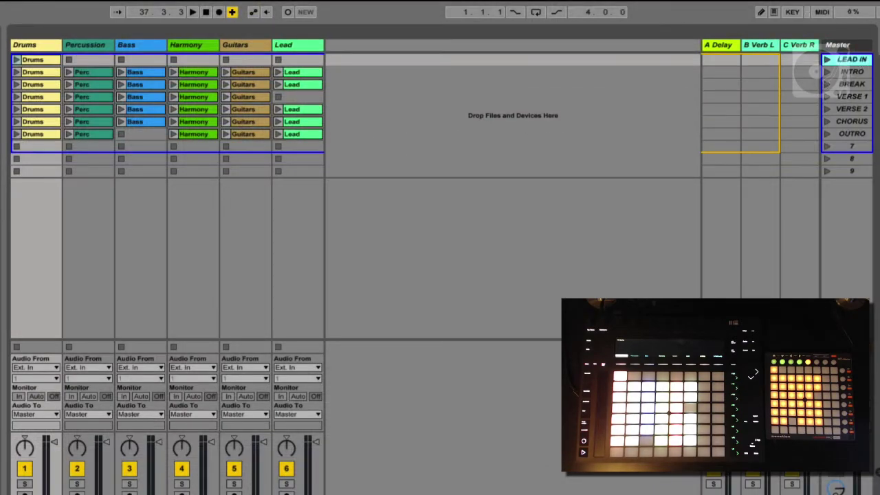
{"action": "key", "text": "Down"}
{"action": "key", "text": "Down"}
{"action": "key", "text": "Down"}
{"action": "key", "text": "Down"}
{"action": "key", "text": "Down"}
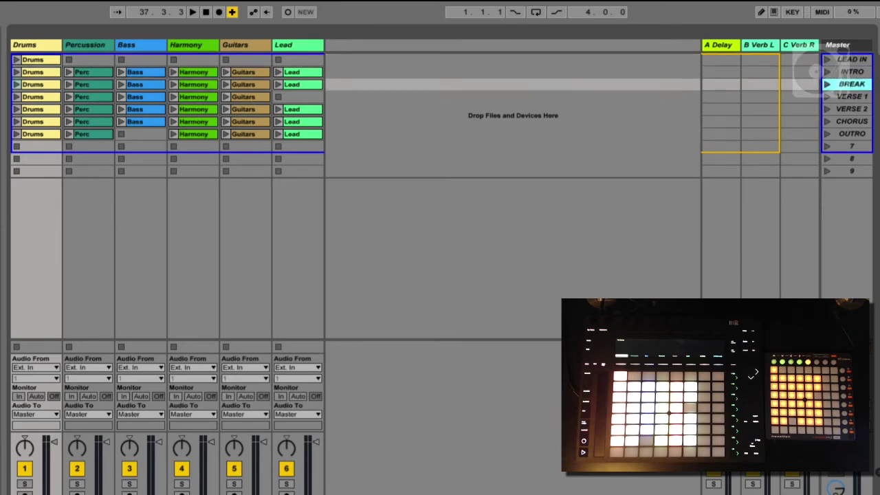
{"action": "key", "text": "Down"}
{"action": "key", "text": "Down"}
{"action": "key", "text": "Up"}
{"action": "key", "text": "Up"}
{"action": "key", "text": "Up"}
{"action": "key", "text": "Up"}
{"action": "key", "text": "Up"}
{"action": "key", "text": "Up"}
{"action": "key", "text": "Up"}
{"action": "key", "text": "Down"}
{"action": "key", "text": "Down"}
{"action": "key", "text": "Down"}
{"action": "key", "text": "Down"}
{"action": "key", "text": "Down"}
{"action": "key", "text": "Down"}
{"action": "key", "text": "Down"}
{"action": "key", "text": "Up"}
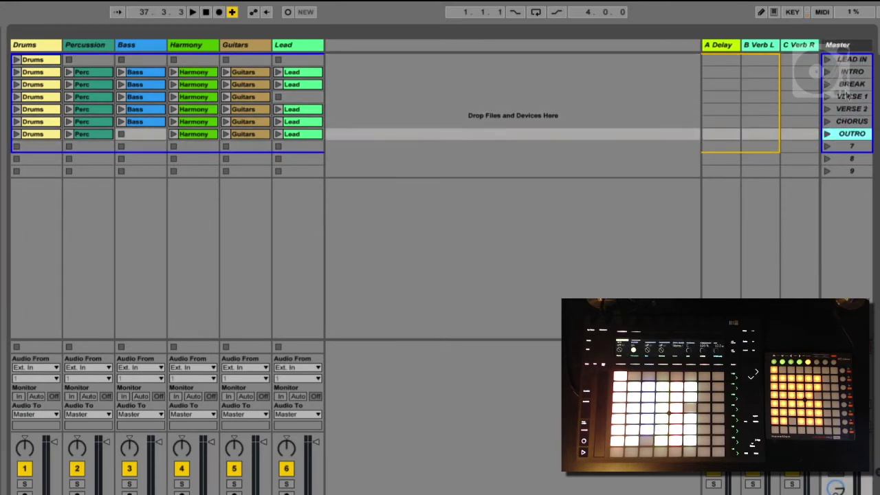
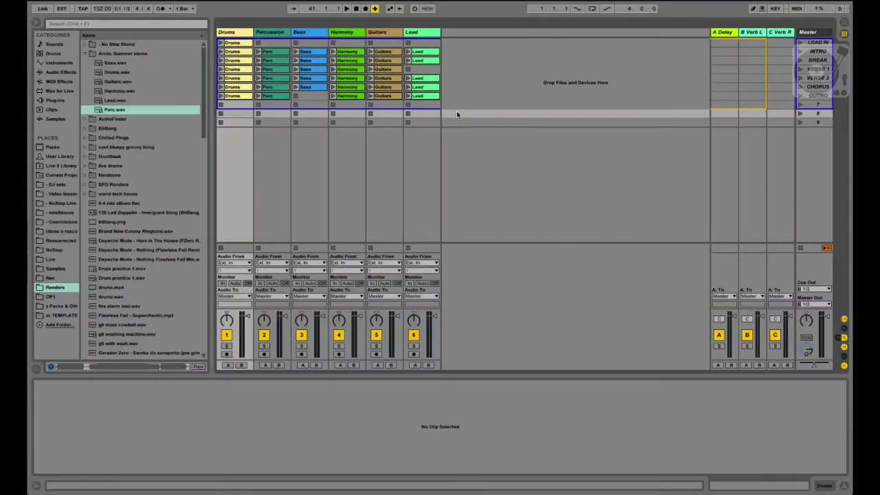
- Select all the clips in the Session grid and turn on Warp for them together
{"action": "left_click", "coordinate": [434, 105]}
{"action": "key", "text": "super+a"}
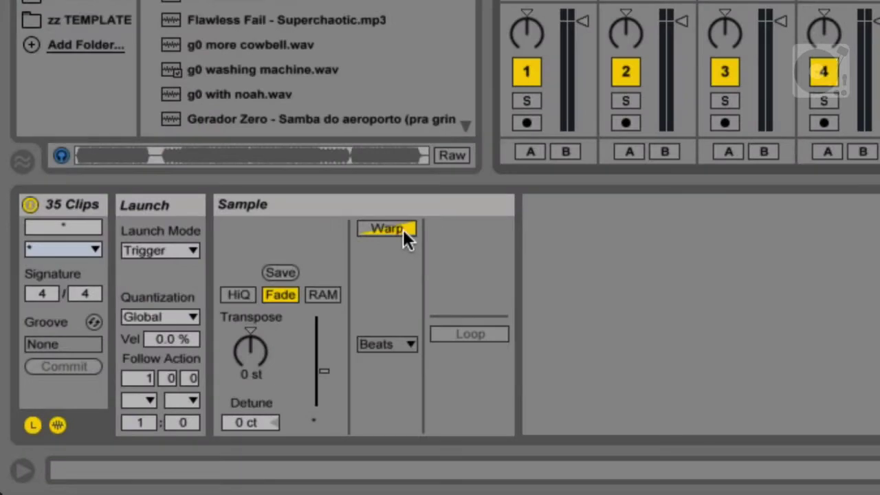
{"action": "left_click", "coordinate": [395, 225]}
{"action": "left_click", "coordinate": [394, 223]}
{"action": "left_click", "coordinate": [394, 223]}
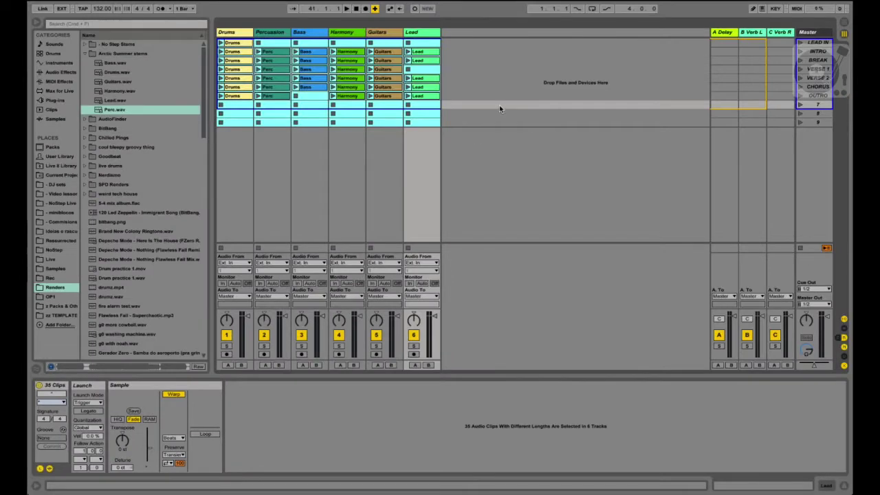
{"action": "left_click", "coordinate": [495, 141]}
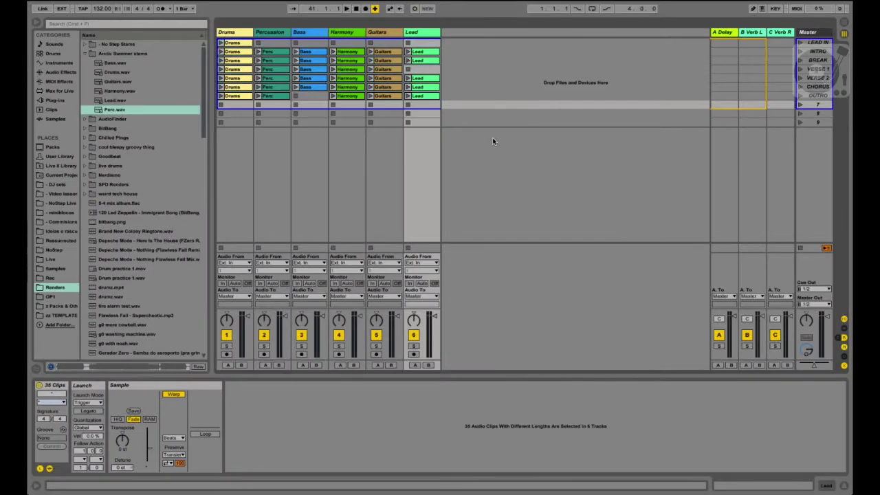
- Check the Drums and Percussion clips, and set the warp mode of all Bass, Harmony, Guitars and Lead clips to Complex
{"action": "left_click", "coordinate": [246, 44]}
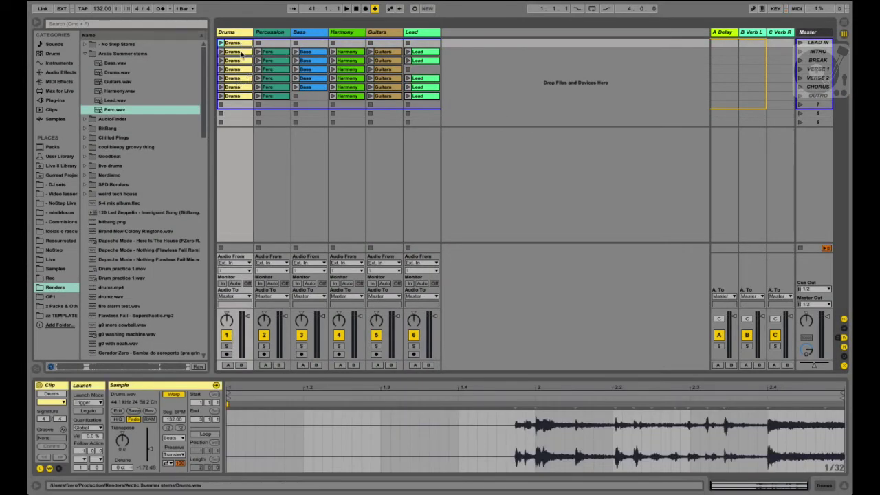
{"action": "left_click", "coordinate": [271, 96], "text": "shift"}
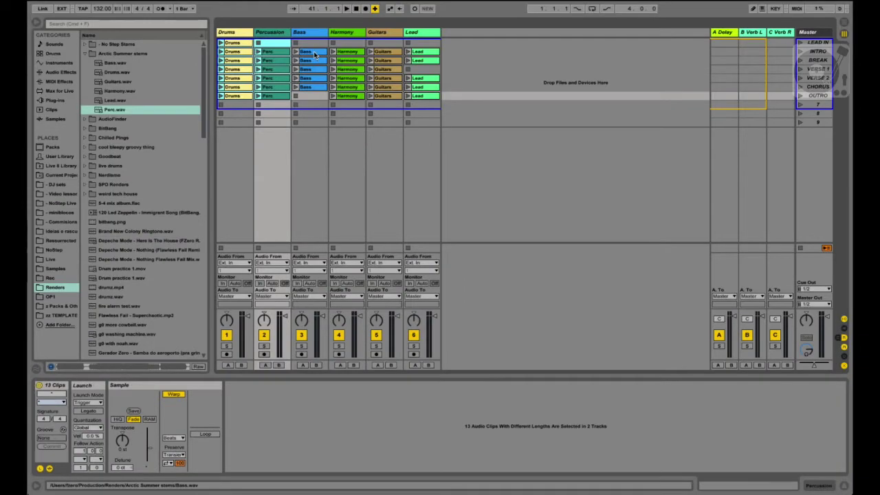
{"action": "left_click", "coordinate": [314, 52]}
{"action": "left_click", "coordinate": [318, 86], "text": "shift"}
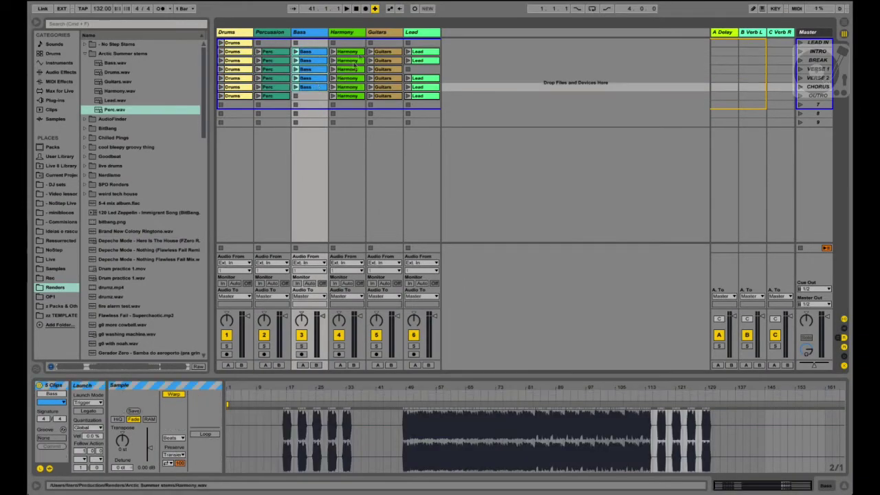
{"action": "left_click", "coordinate": [417, 96], "text": "shift"}
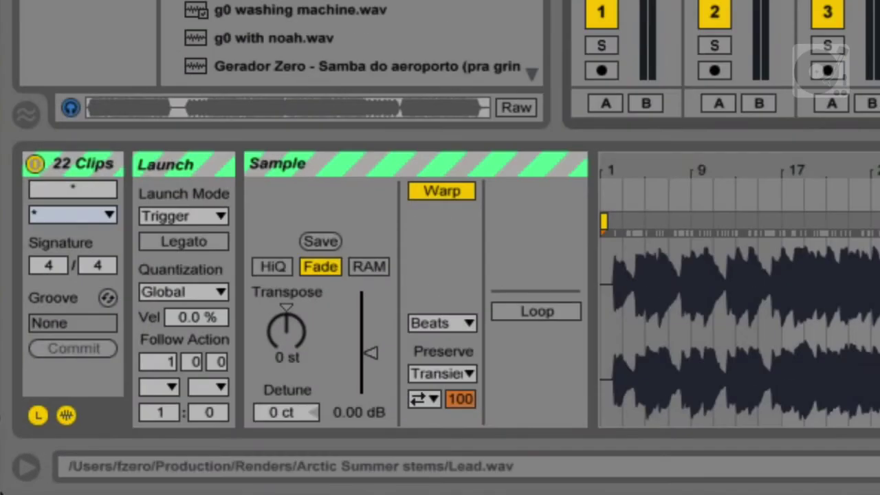
{"action": "left_click", "coordinate": [427, 327]}
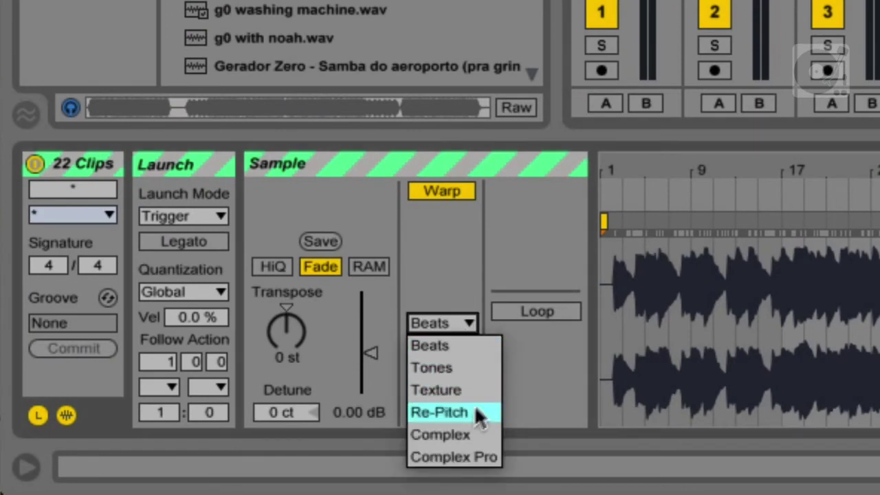
{"action": "left_click", "coordinate": [472, 432]}
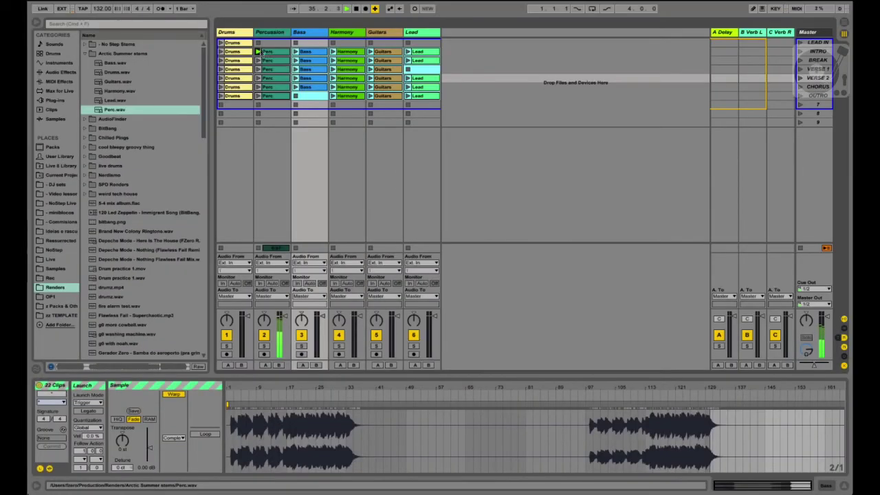
- Turn on Loop for all clips in the INTRO through OUTRO scenes and check it against the LEAD IN Drums clip
{"action": "left_click", "coordinate": [245, 52]}
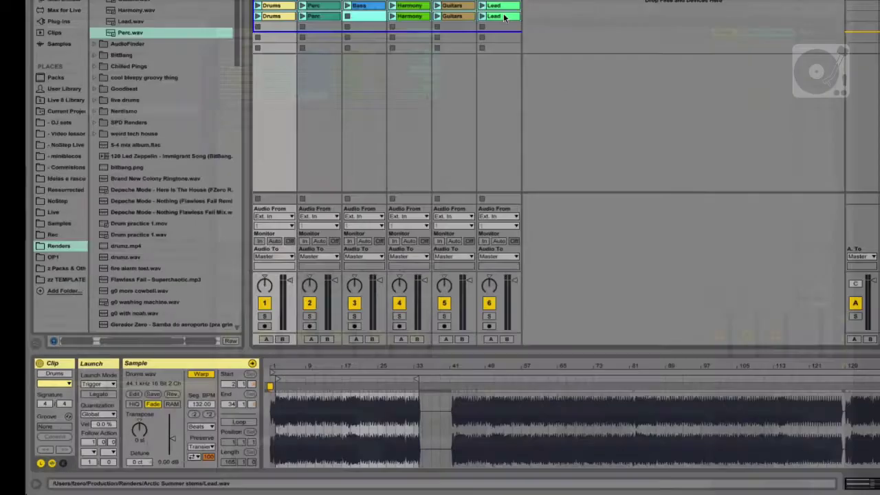
{"action": "key", "text": "ctrl+a"}
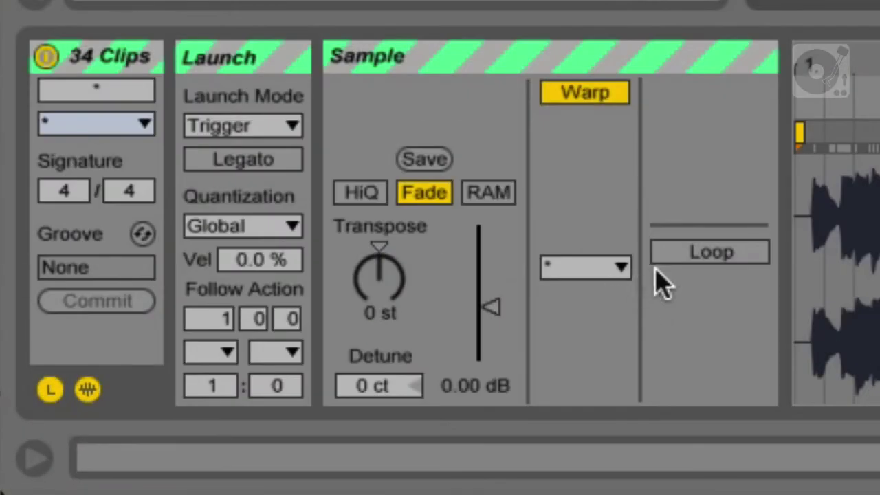
{"action": "left_click", "coordinate": [238, 422]}
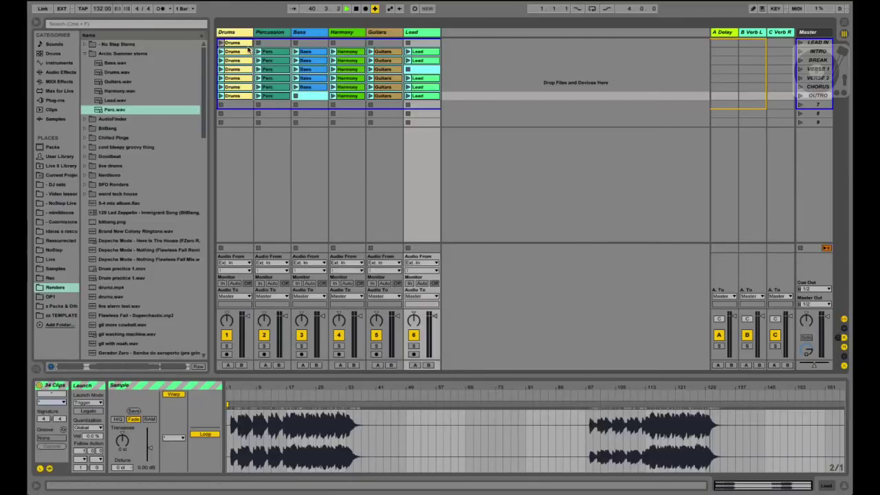
{"action": "left_click", "coordinate": [234, 44]}
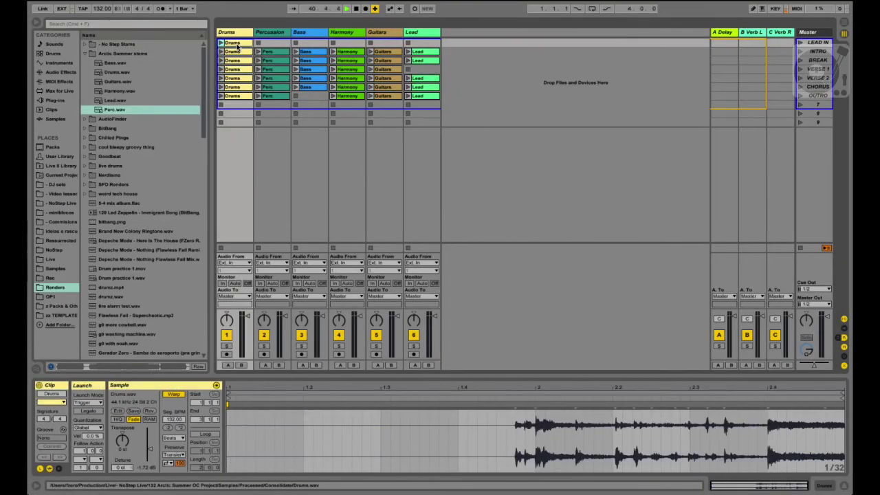
{"action": "left_click", "coordinate": [239, 53]}
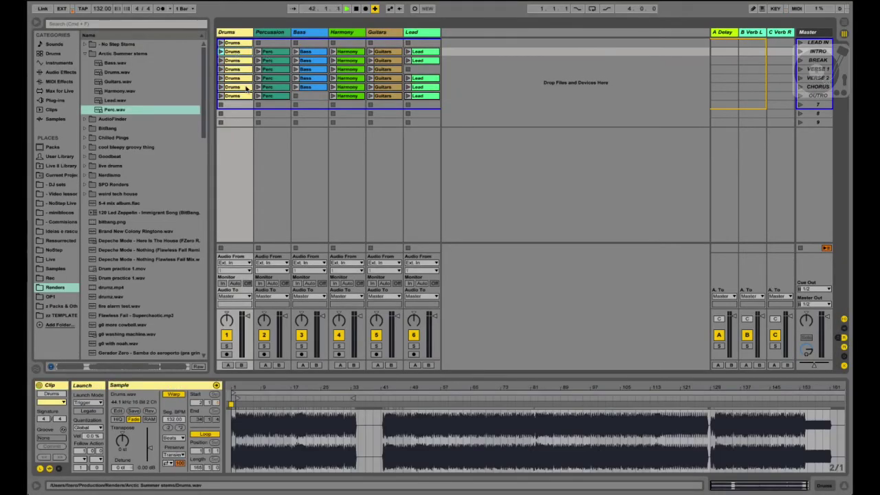